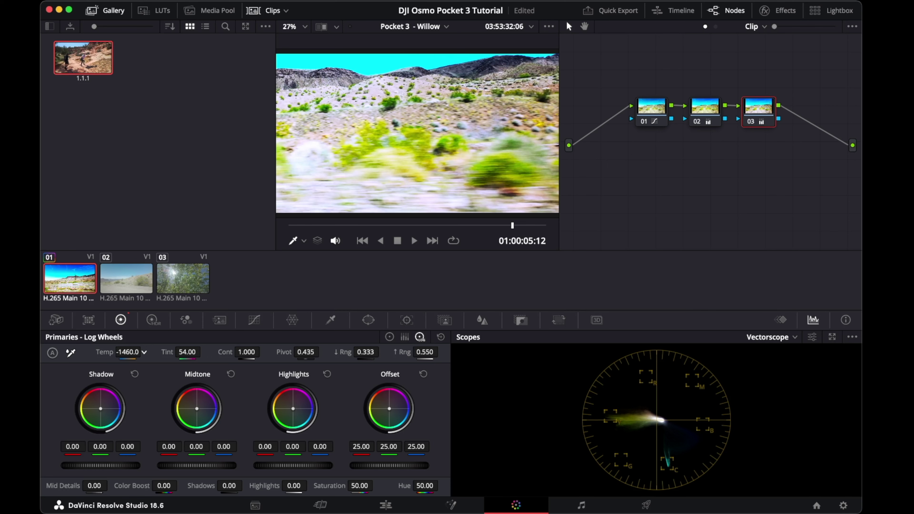
Set the colour temperature of node 03 on the first clip to 300 and play back the result
click(294, 225)
key(space)
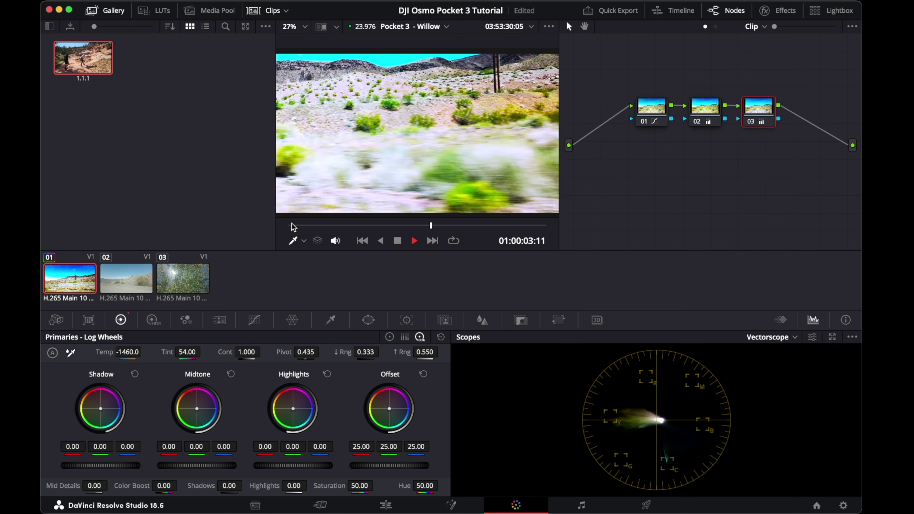
key(space)
drag(128, 352, 143, 350)
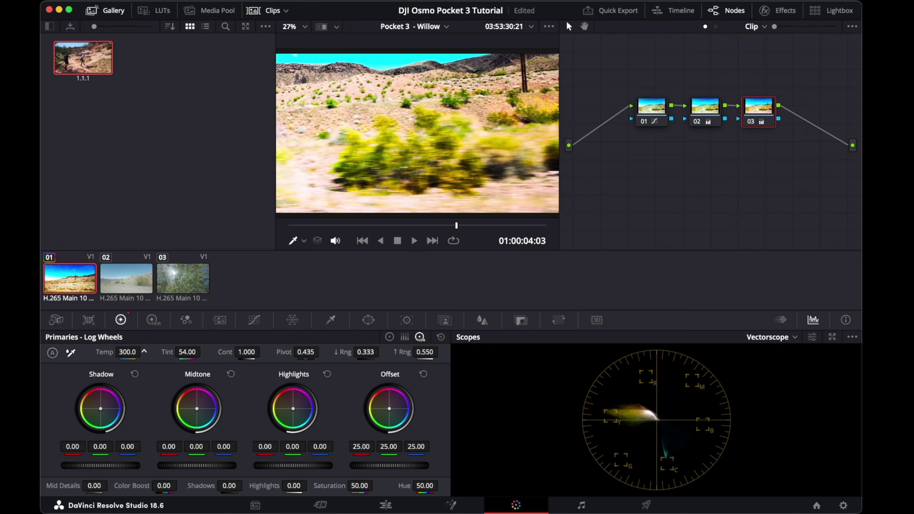
key(space)
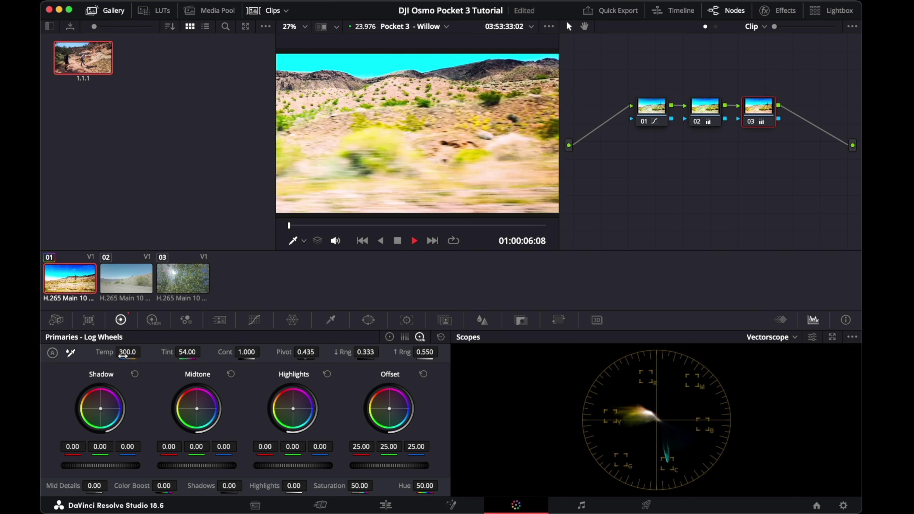
key(space)
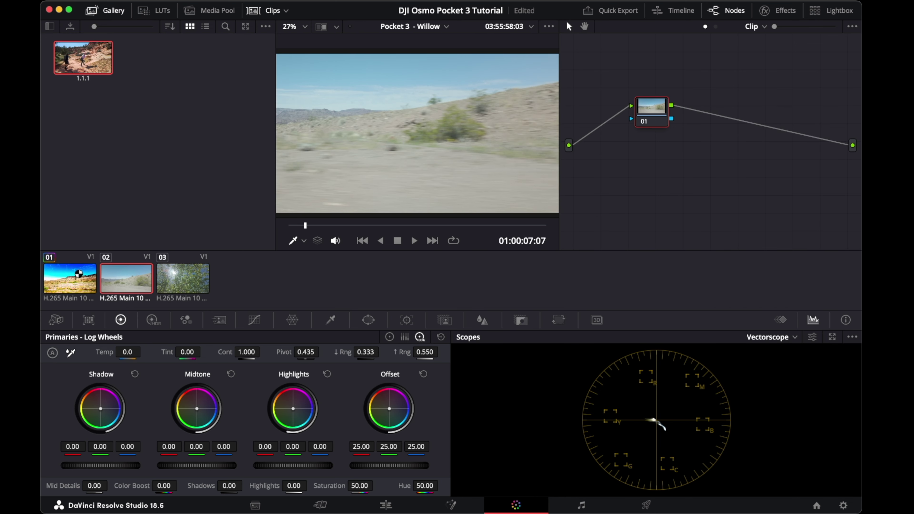
click(80, 282)
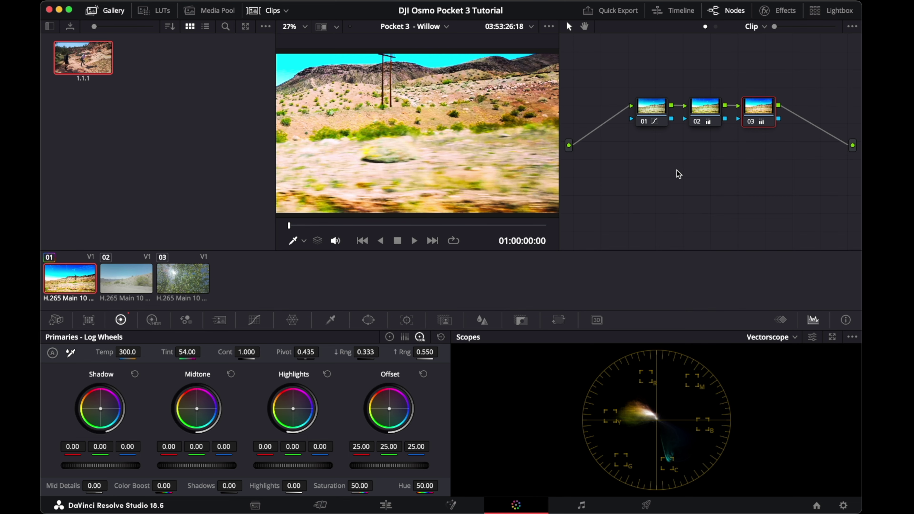
Add a serial node after node 03 on the first clip and show its Hue Vs Hue curve
key(alt+s)
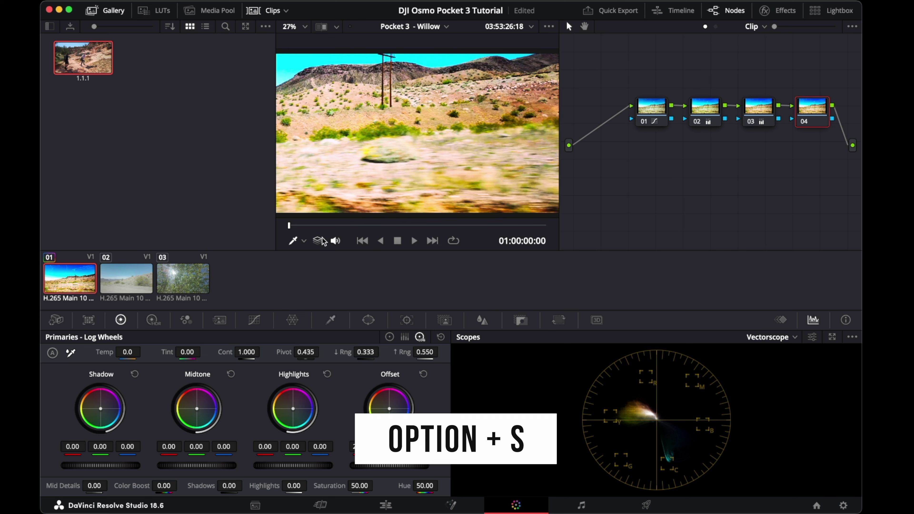
click(262, 323)
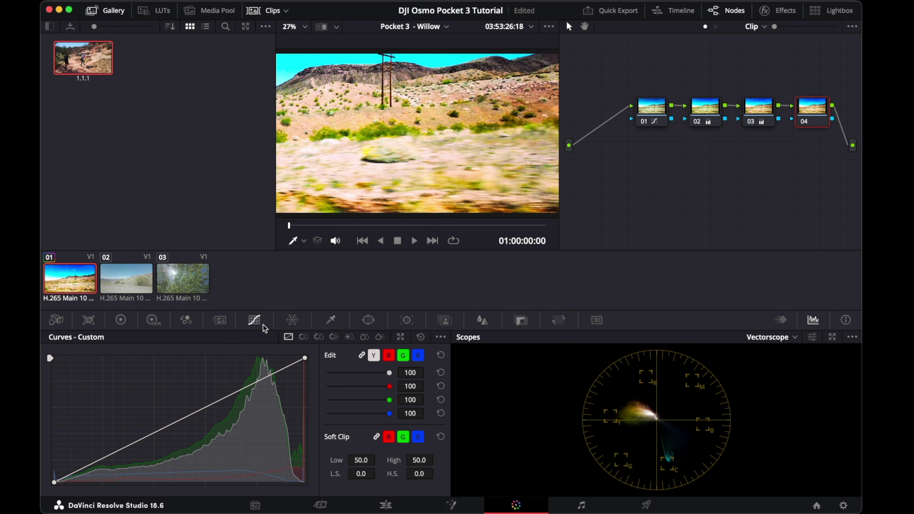
click(303, 336)
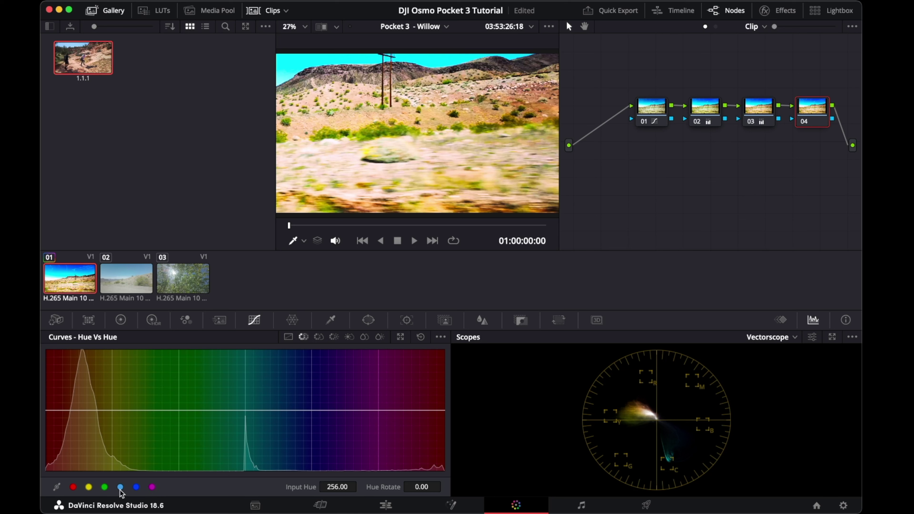
Place green, cyan and blue control points on the Hue Vs Hue curve and rotate the cyan hue to about -24.80
click(105, 489)
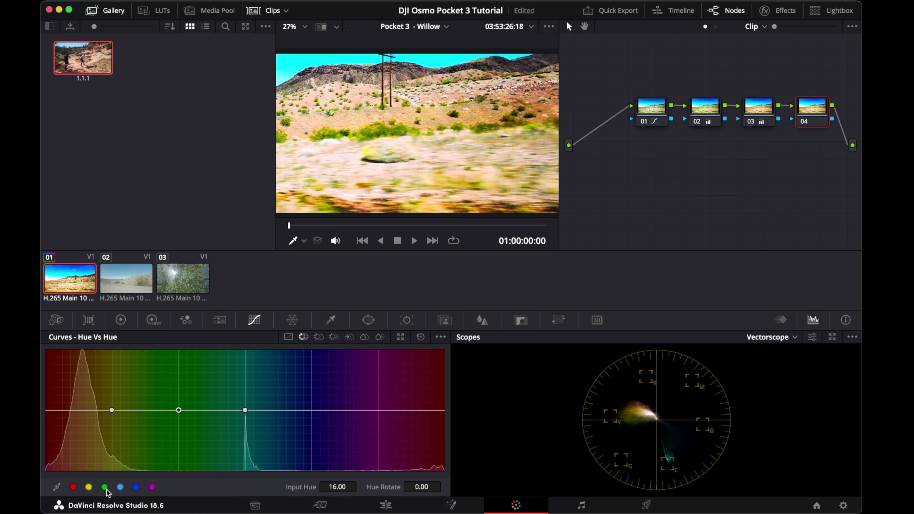
click(120, 487)
click(135, 488)
mouse_move(246, 413)
mouse_down()
mouse_move(247, 392)
mouse_move(247, 406)
mouse_up()
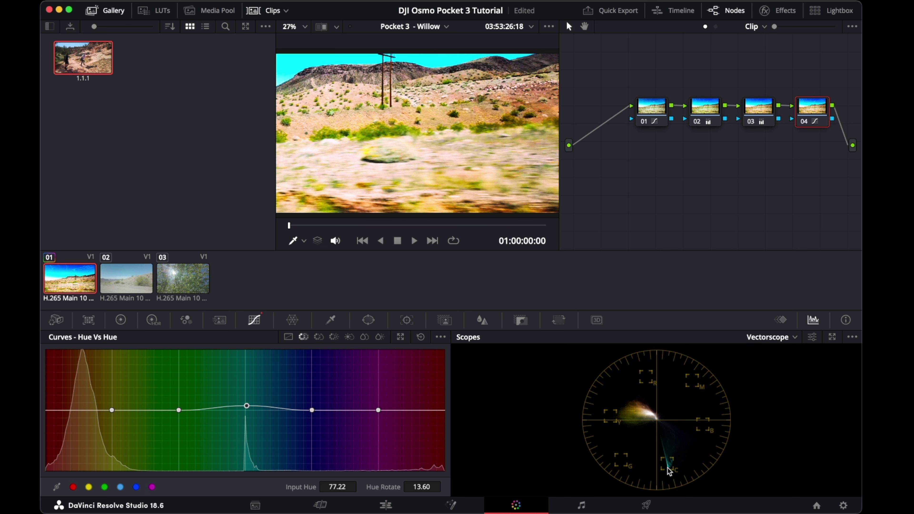
drag(247, 406, 249, 422)
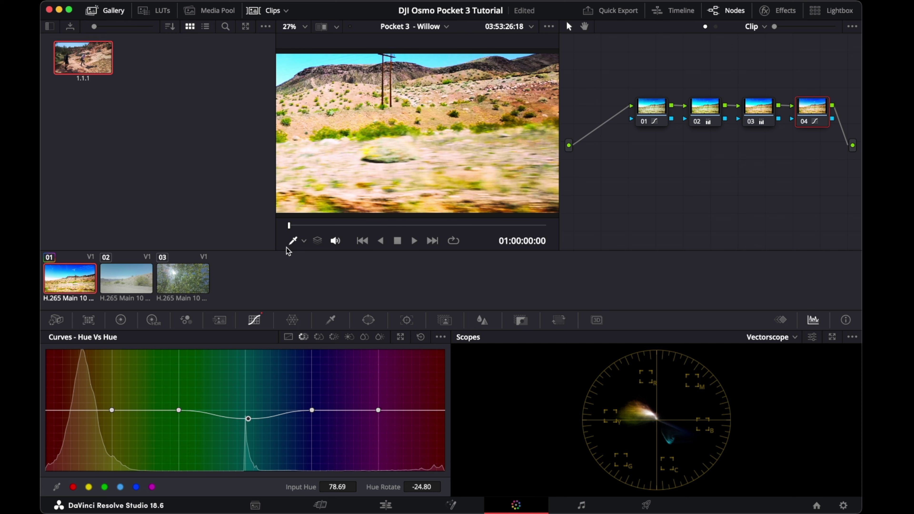
Grab a gallery still of the graded first clip at 01:00:04:17
drag(323, 226, 482, 238)
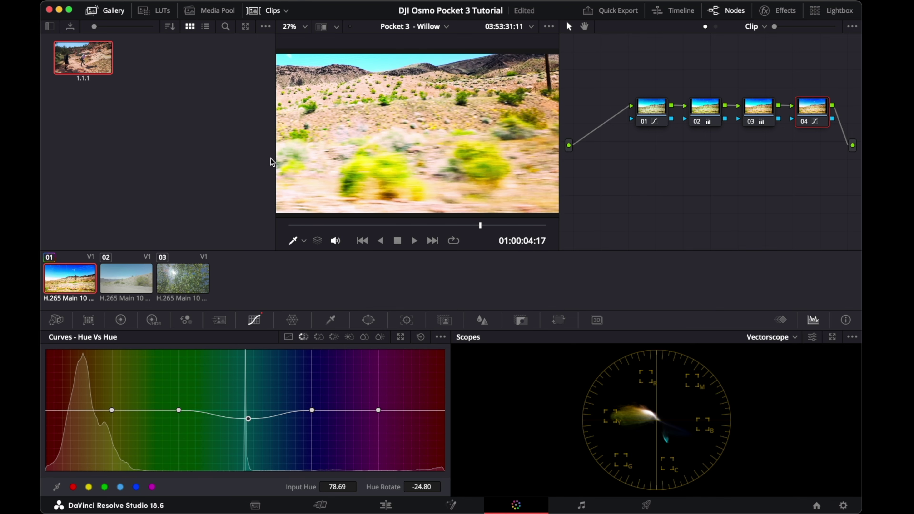
right_click(344, 135)
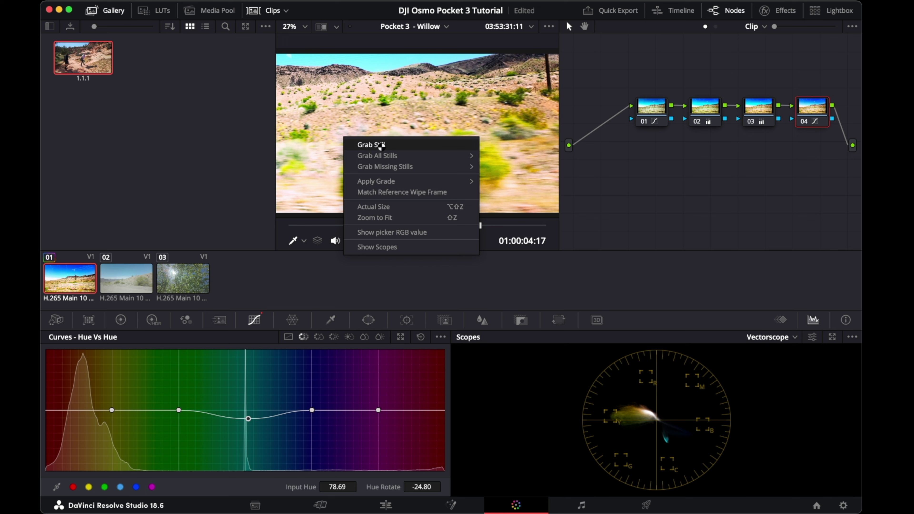
click(380, 141)
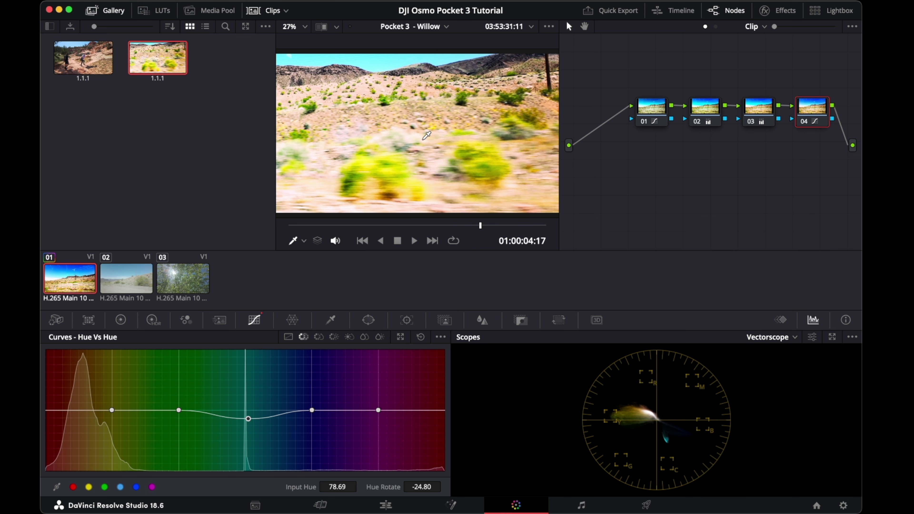
Apply the grade of the newly grabbed still to clips 02 and 03 together
click(138, 287)
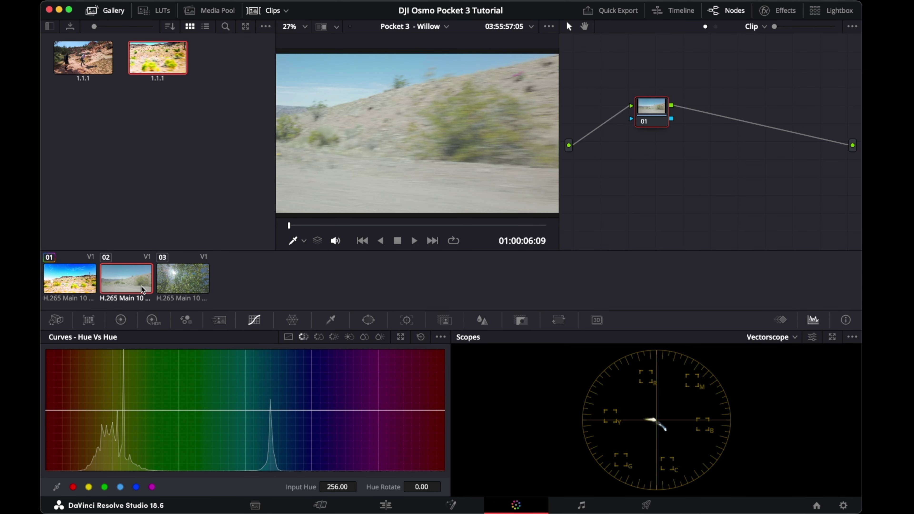
shift+click(184, 283)
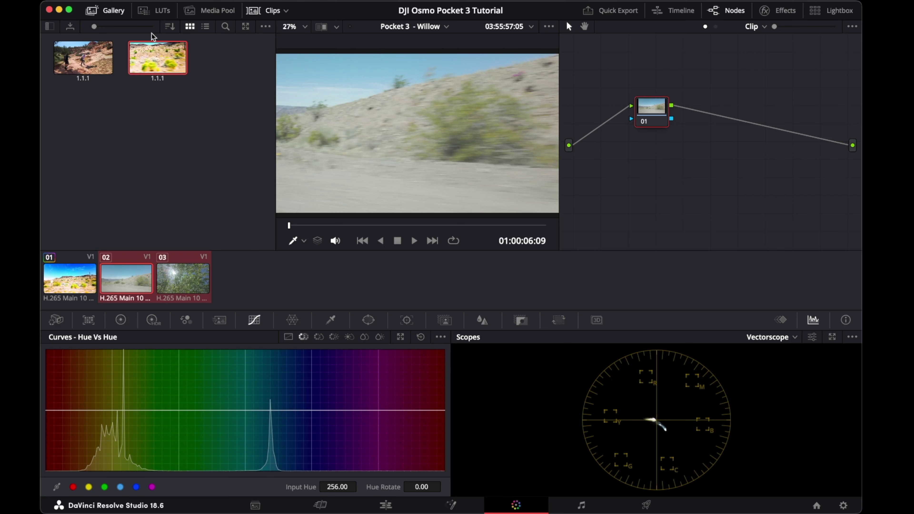
right_click(154, 52)
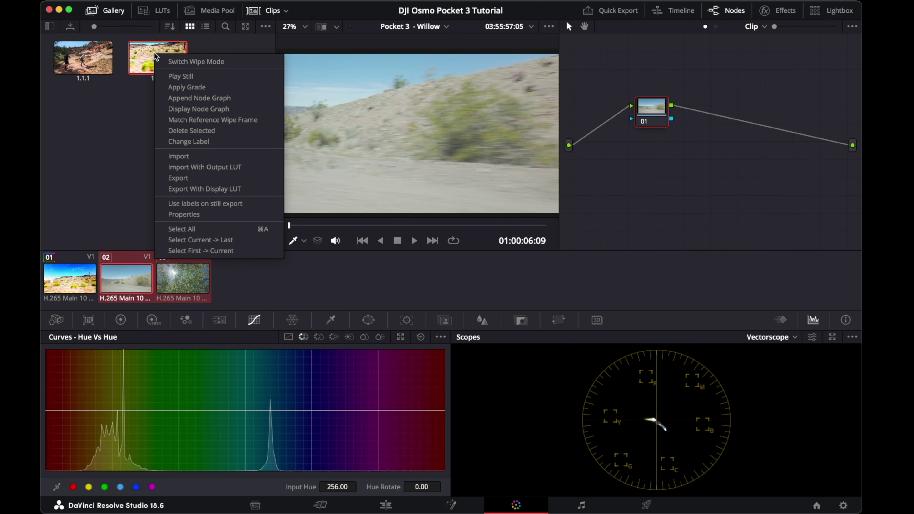
click(187, 87)
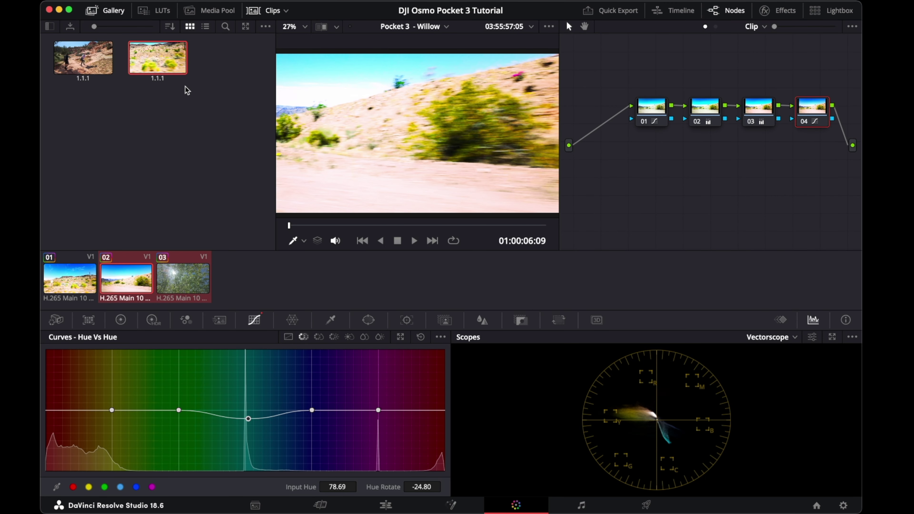
Scrub through clip 02 and switch the scopes to Waveform to judge its exposure
drag(305, 223, 287, 221)
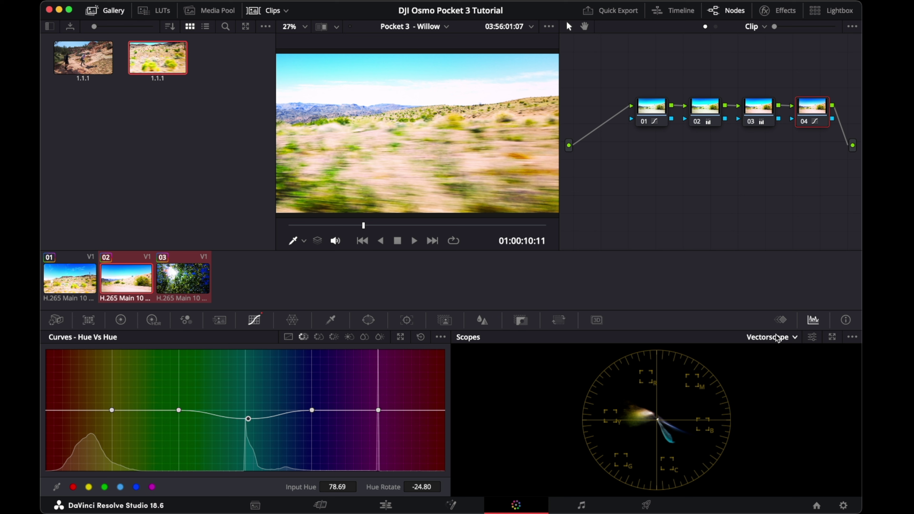
click(794, 338)
click(779, 366)
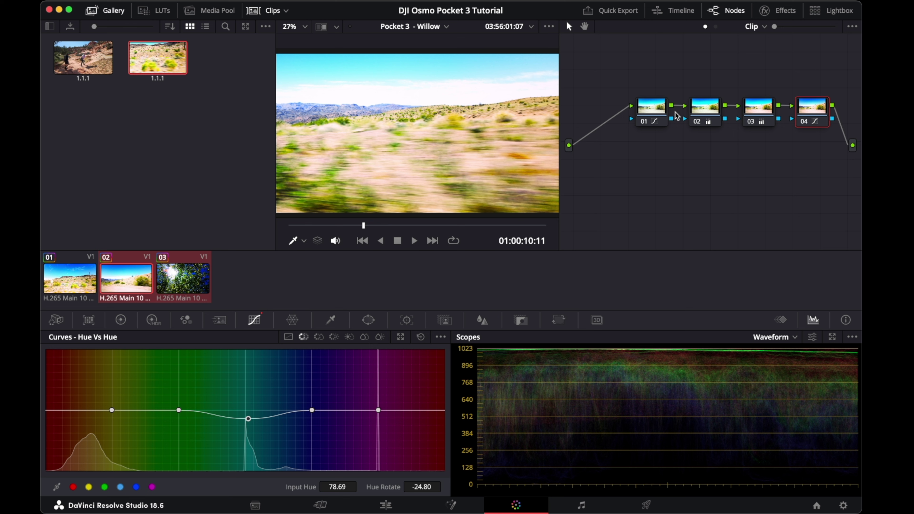
Lower the highlight point of node 01's custom curve slightly on clip 02 and play the clip back
click(646, 115)
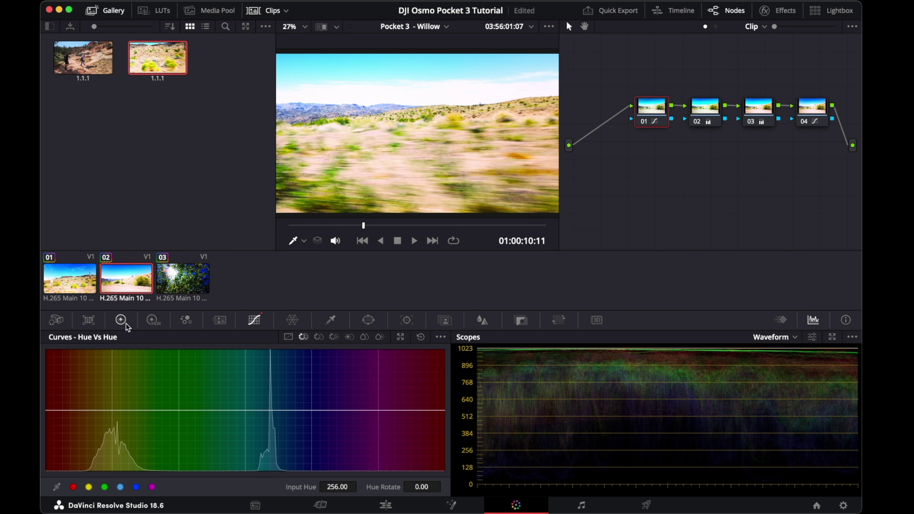
click(288, 337)
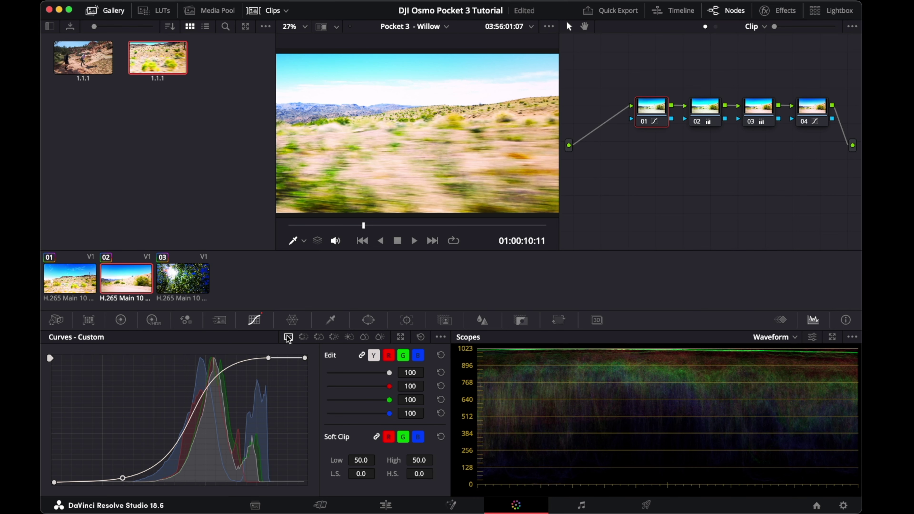
drag(269, 361, 268, 364)
key(space)
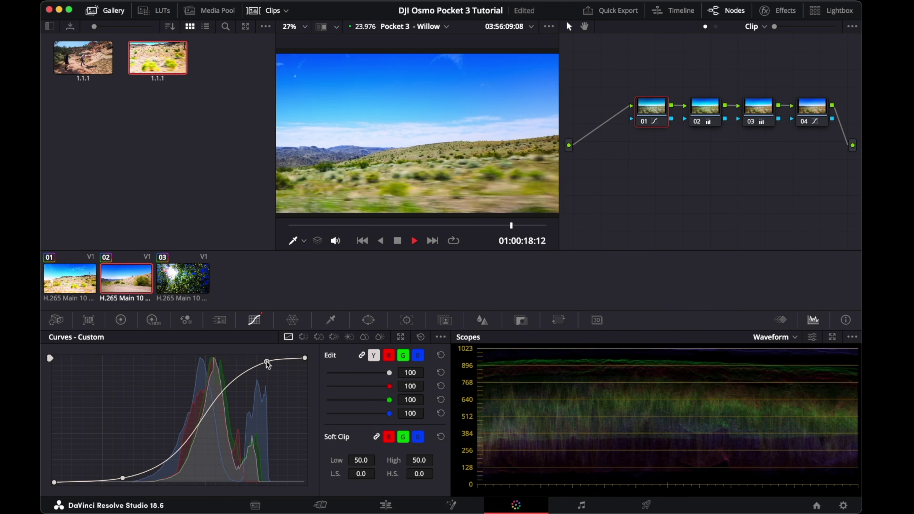
key(space)
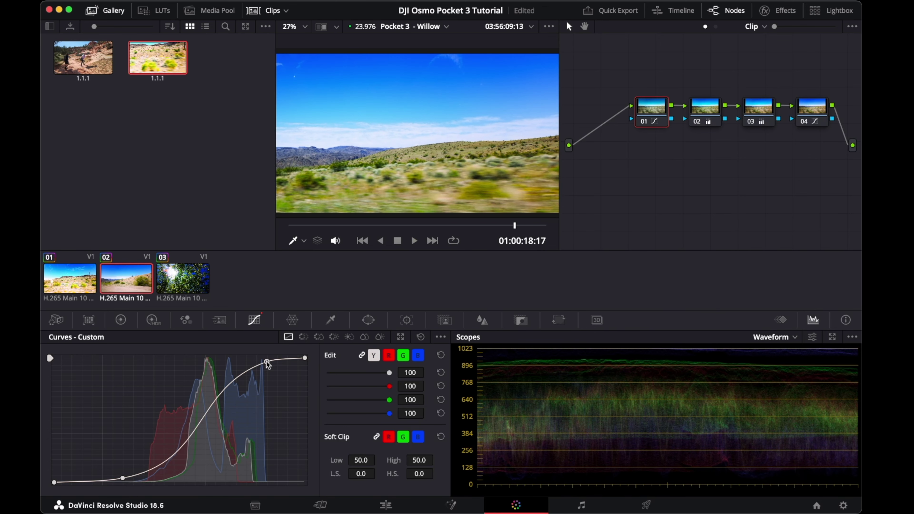
On clip 03, lower the highlight point of node 01's custom curve and shift its shadow point toward darker tones
click(185, 281)
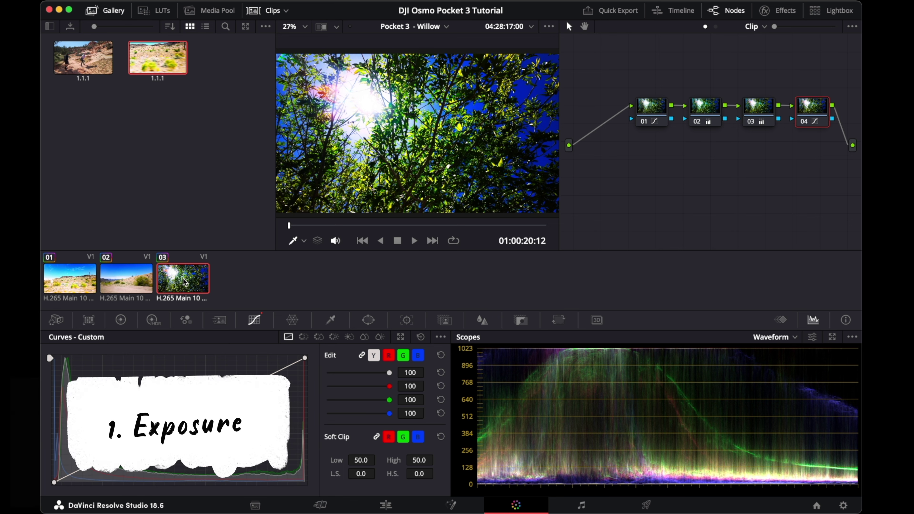
click(651, 108)
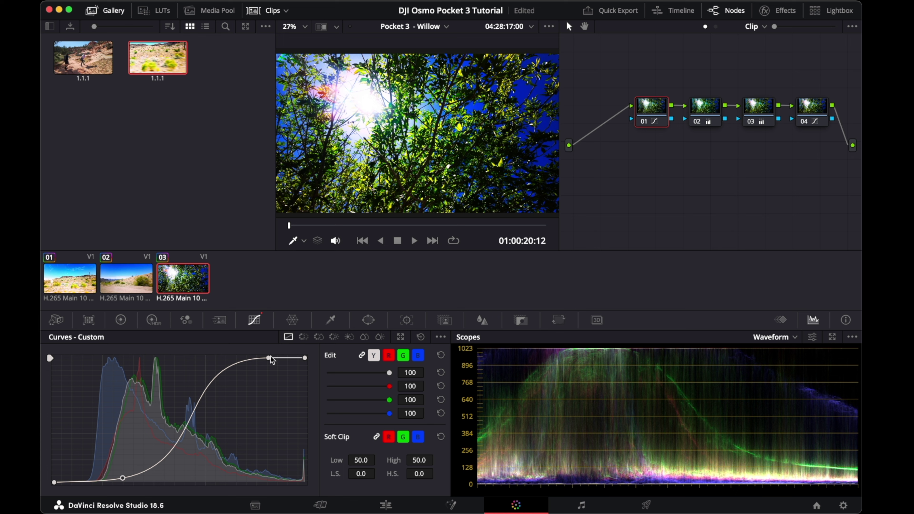
drag(268, 358, 268, 365)
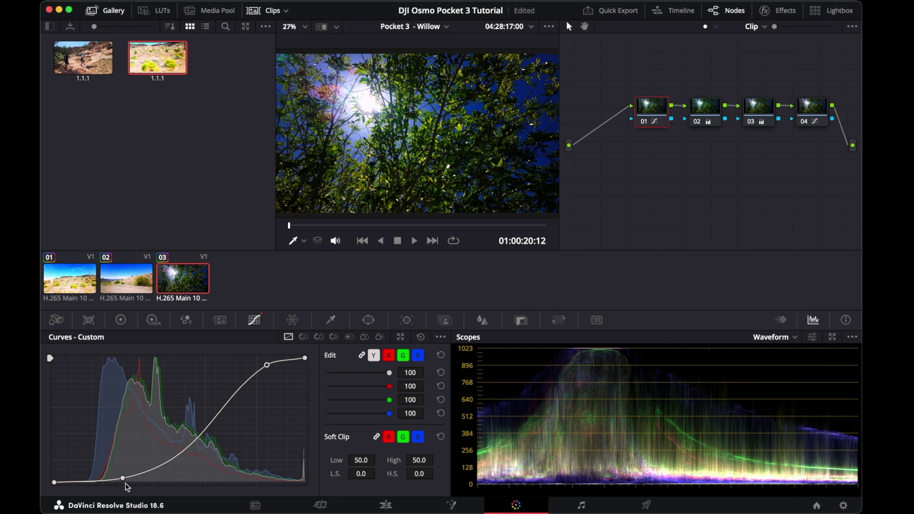
drag(122, 479, 103, 481)
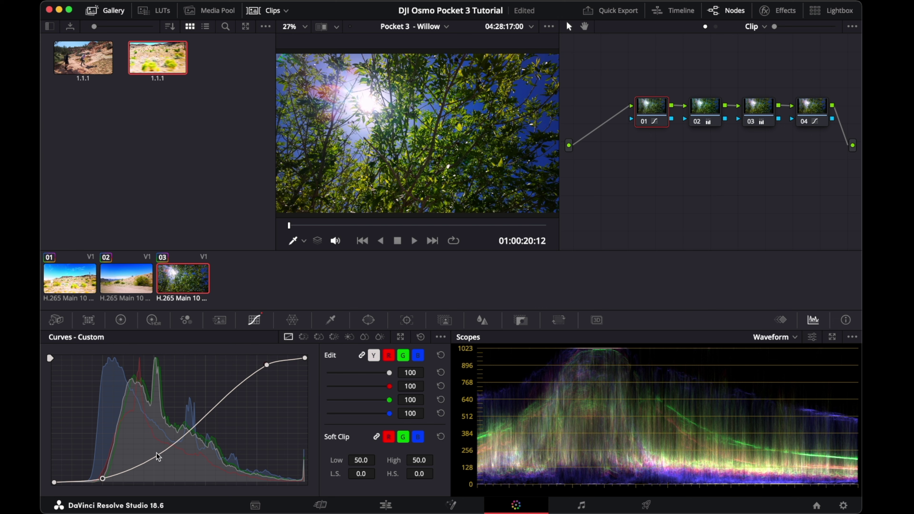
At clip 03's lake view, refine node 01's custom curve by lifting shadows, lowering an added midtone point, and brightening highlights; scrub to check
drag(309, 225, 459, 227)
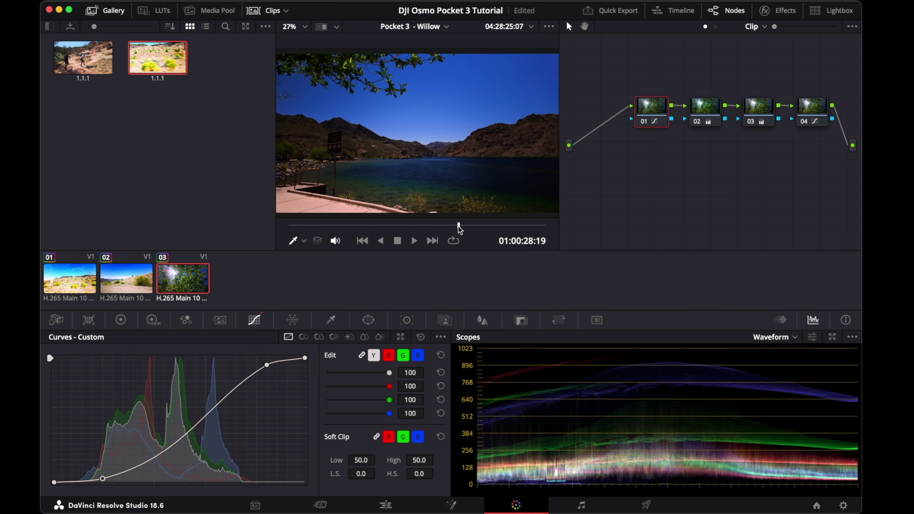
drag(104, 480, 94, 479)
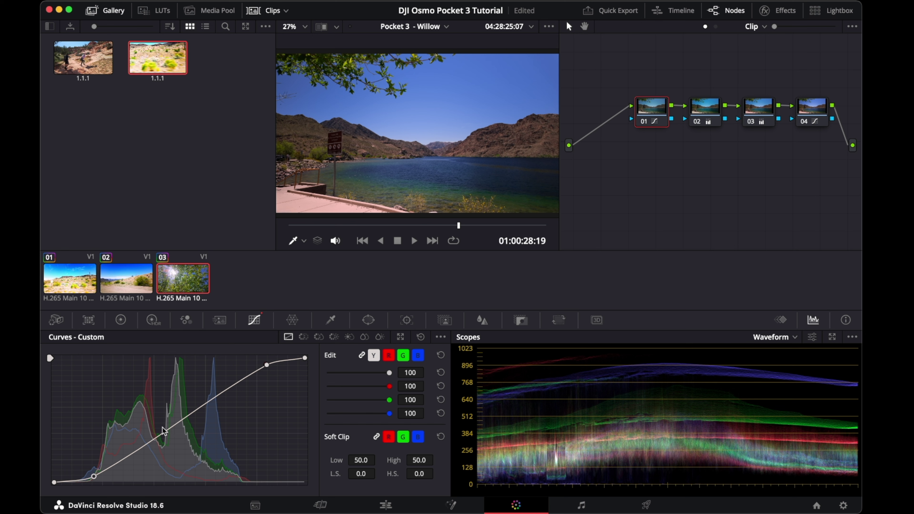
mouse_move(167, 431)
mouse_down()
mouse_move(161, 445)
mouse_move(146, 432)
mouse_move(159, 442)
mouse_up()
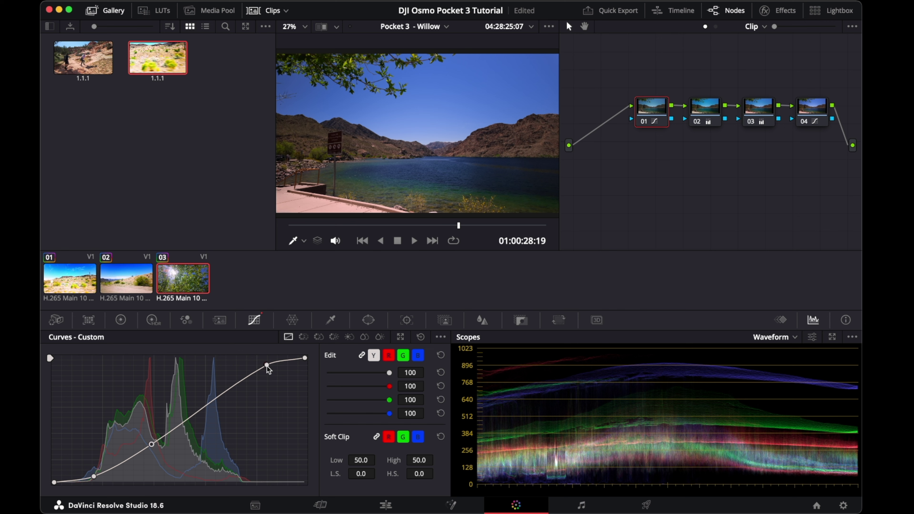
drag(267, 366, 246, 368)
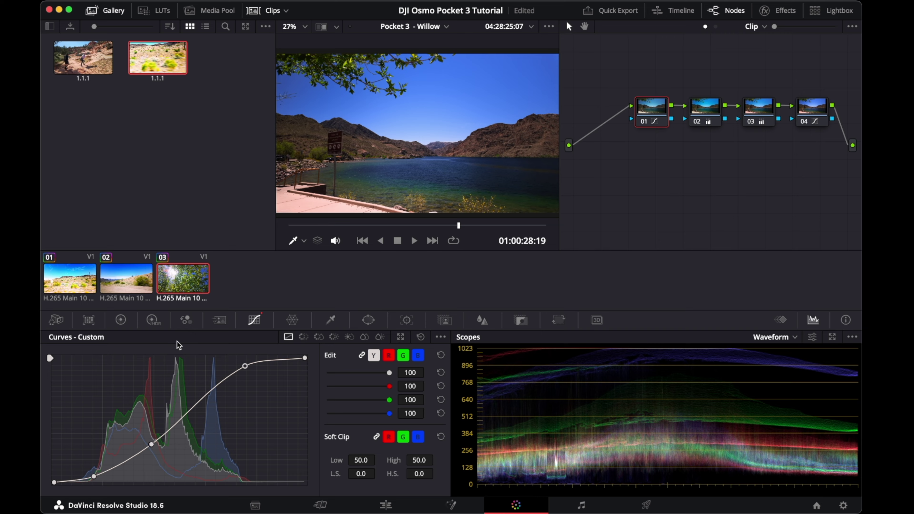
drag(291, 223, 540, 237)
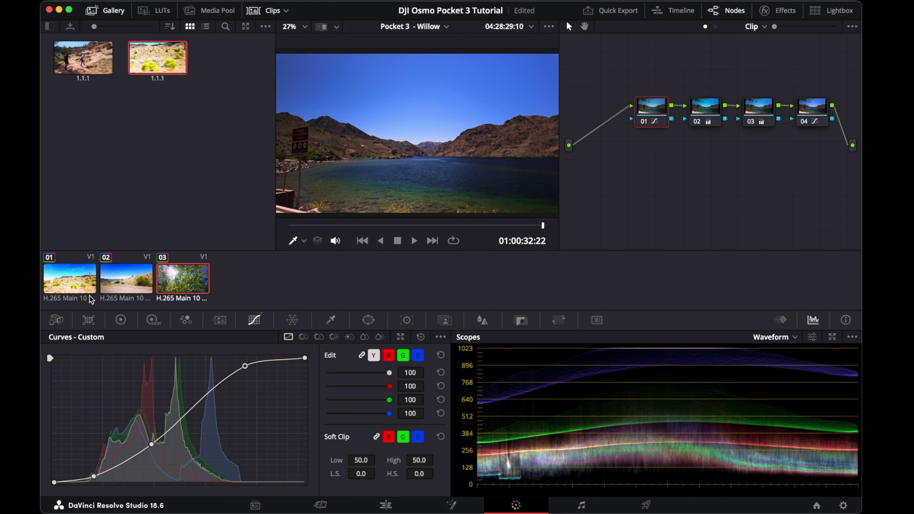
Return to clip 01 and scrub to 01:00:02:12 to review its exposure against the other clips
click(83, 292)
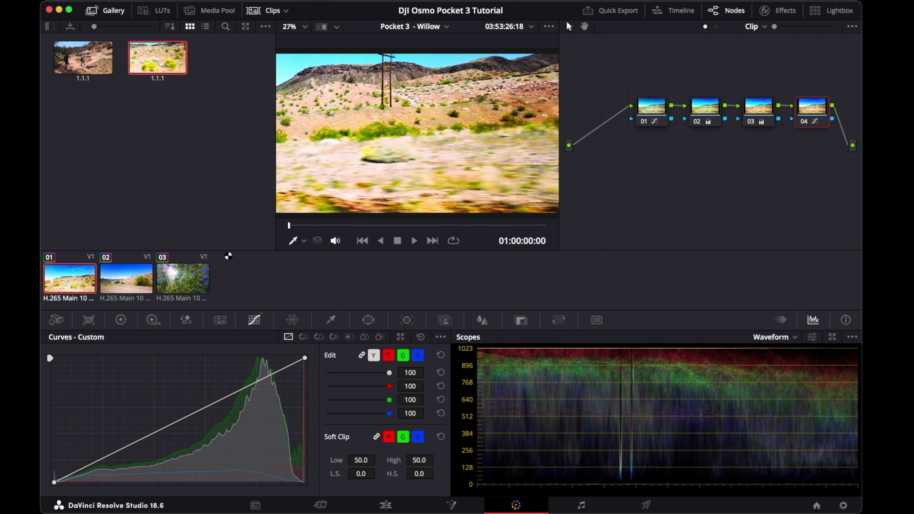
click(340, 226)
drag(341, 232, 389, 237)
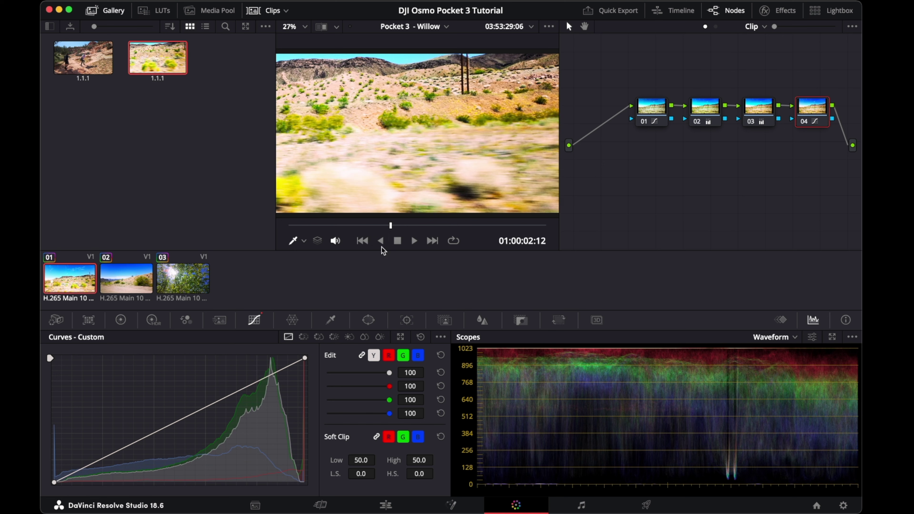
On clip 01, lower the highlight point of node 01's custom curve slightly and scrub through the clip to check the exposure
click(656, 124)
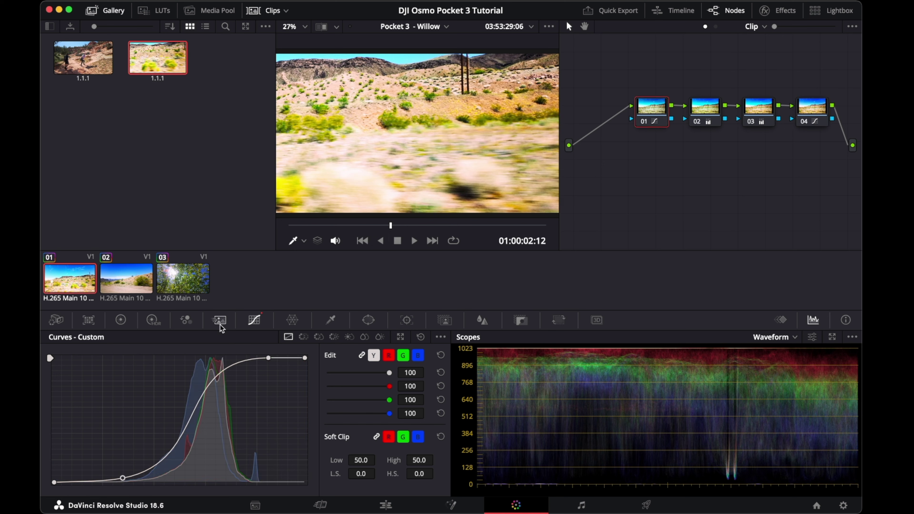
drag(267, 358, 270, 362)
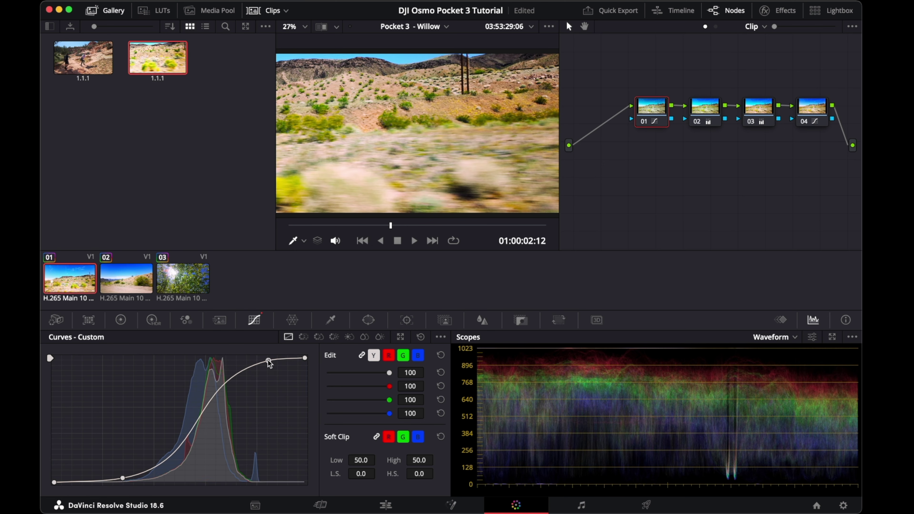
drag(320, 226, 490, 226)
Scrub through clips 02 and 03 to compare their exposure with clip 01, and open the Deliver page
click(122, 284)
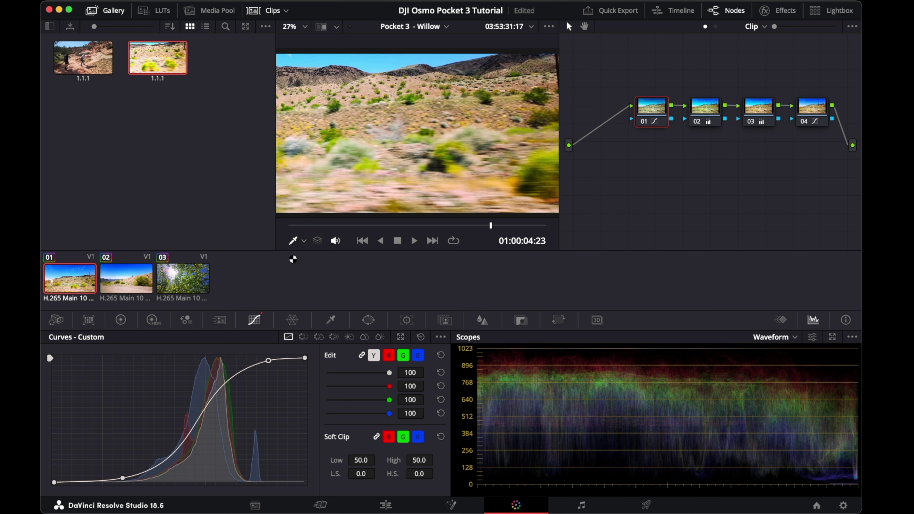
drag(336, 227, 547, 226)
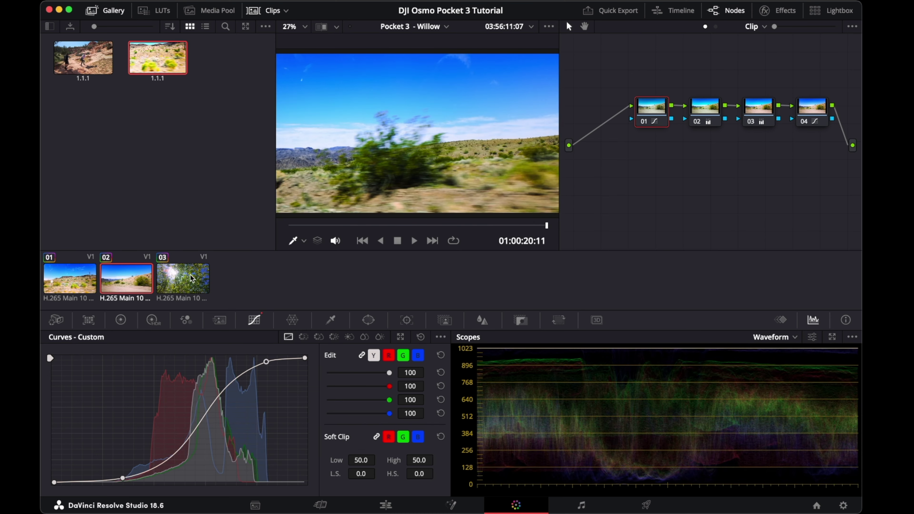
click(199, 276)
drag(318, 230, 492, 229)
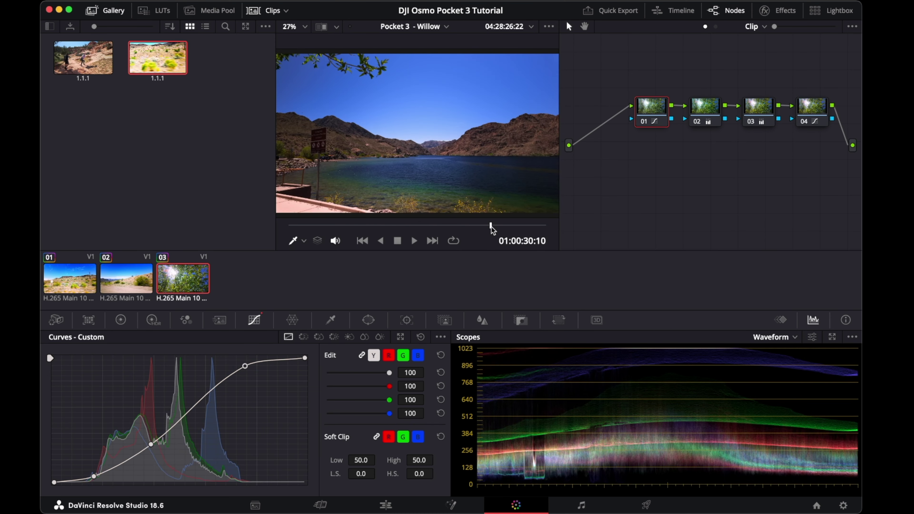
click(645, 505)
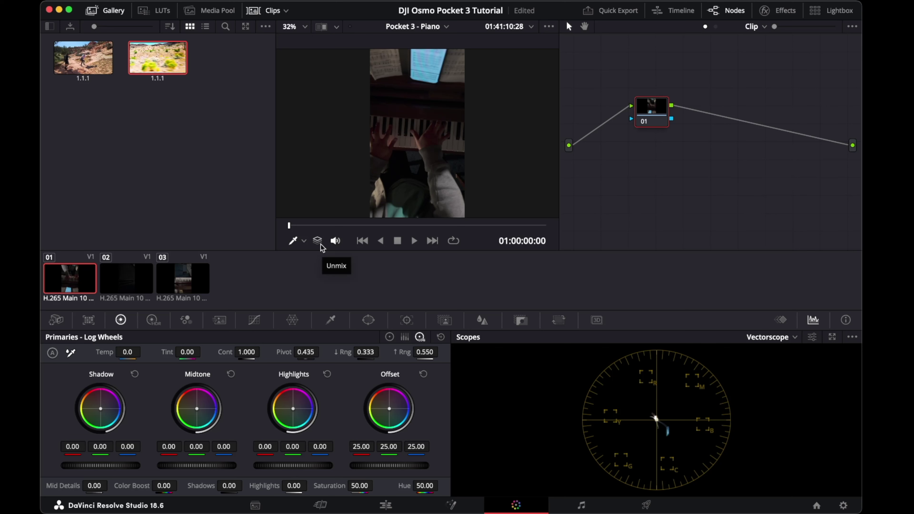
Using the waveform scope, raise the highlights and lower the shadows of node 01's custom curve on the Piano timeline's clip 01
click(254, 321)
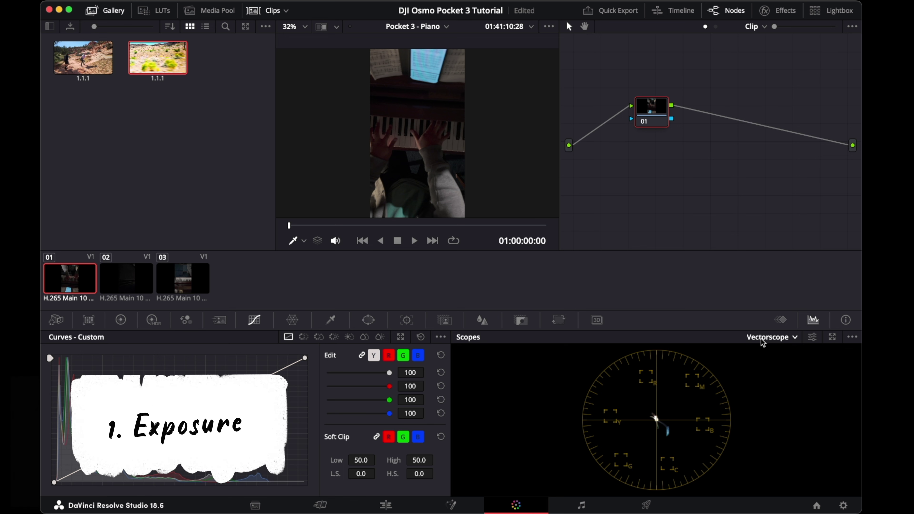
click(768, 338)
click(774, 365)
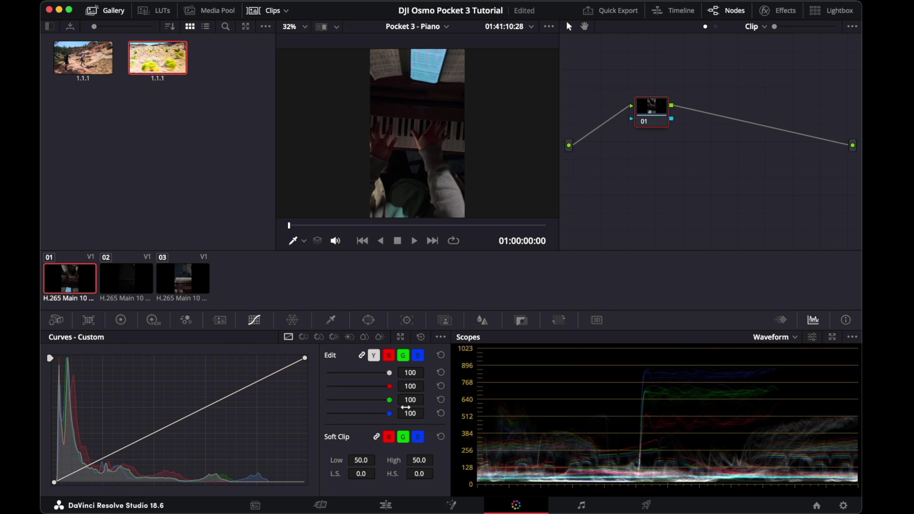
click(207, 406)
drag(208, 408, 231, 363)
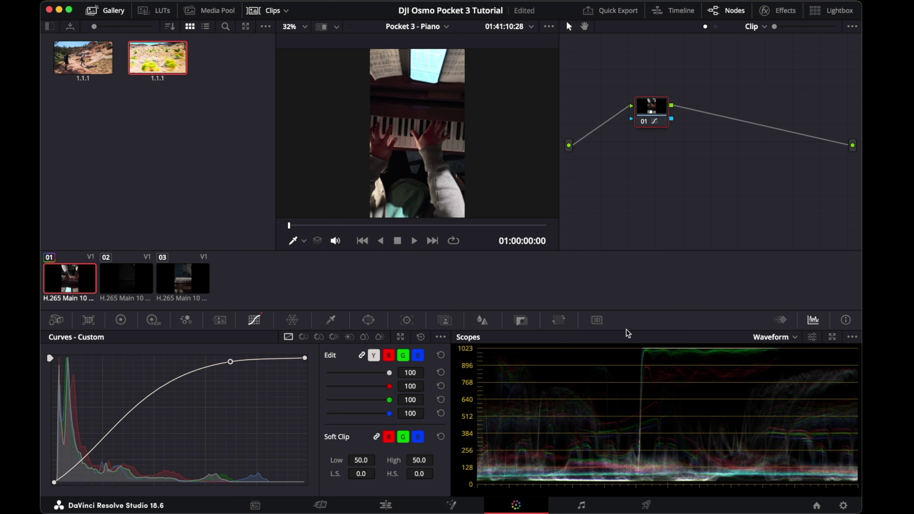
mouse_move(231, 363)
mouse_down()
mouse_move(249, 358)
mouse_move(227, 362)
mouse_up()
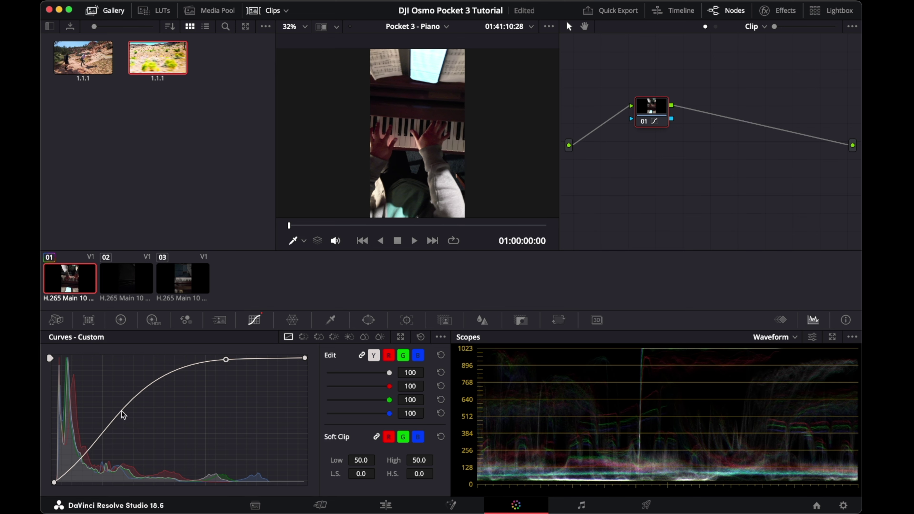
drag(119, 417, 104, 464)
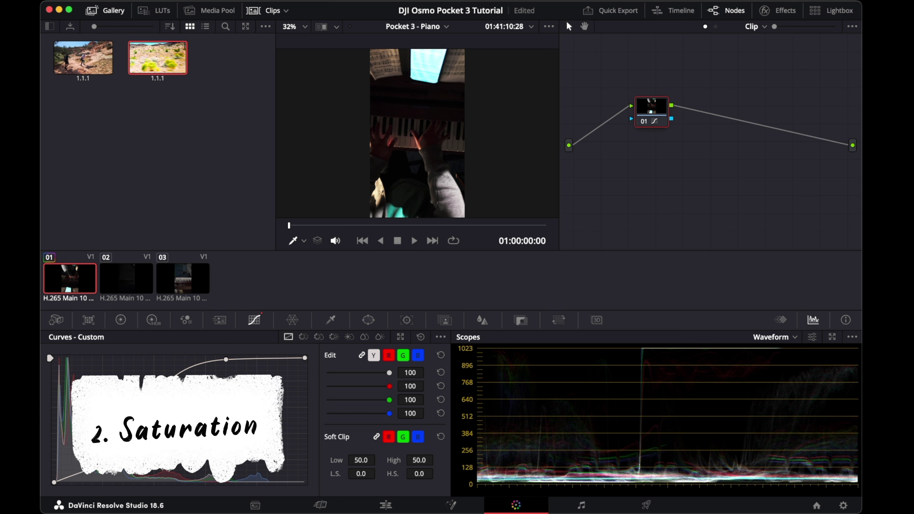
Add a second serial node for saturation, set its saturation to 75, and scrub to 01:00:00:20 to check the colours
key(alt+s)
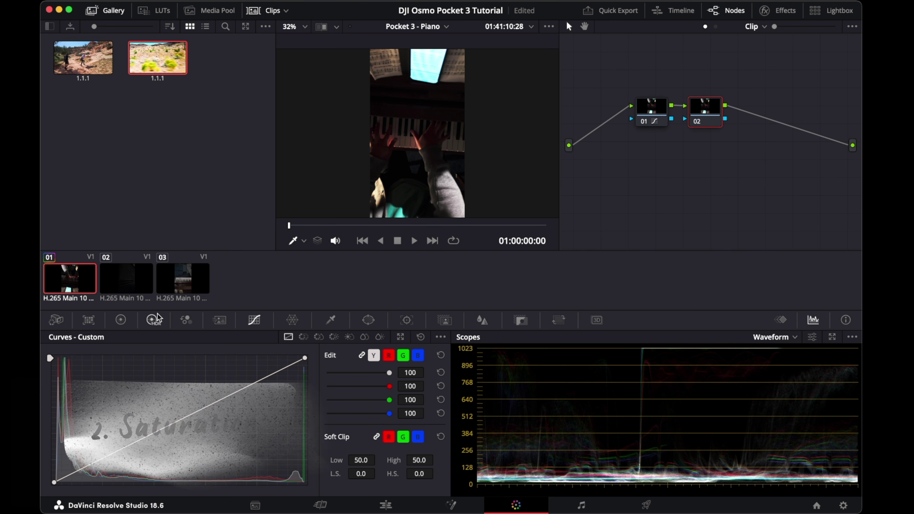
click(121, 320)
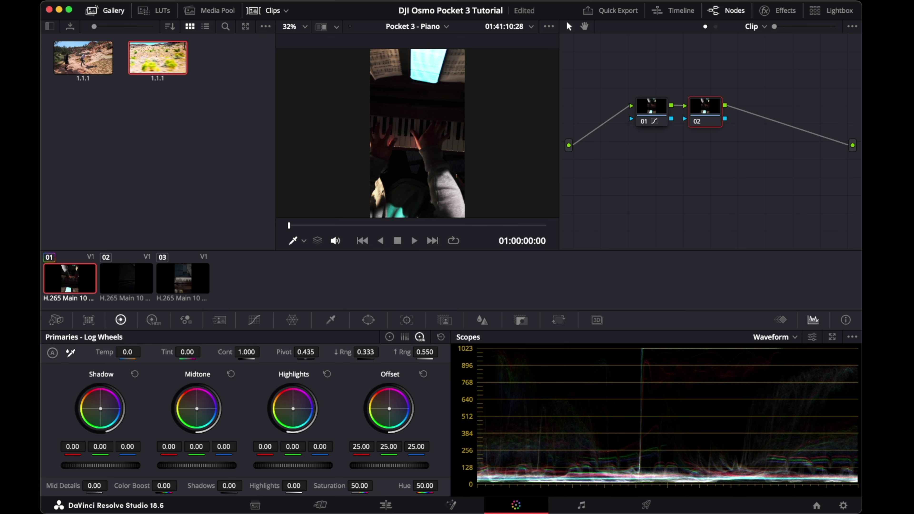
drag(358, 485, 371, 485)
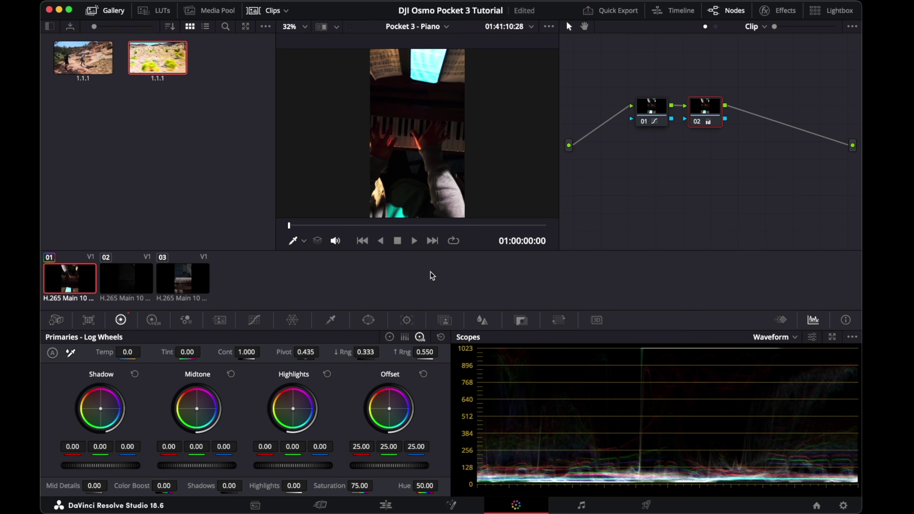
mouse_move(313, 227)
mouse_down()
mouse_move(477, 234)
mouse_move(321, 227)
mouse_up()
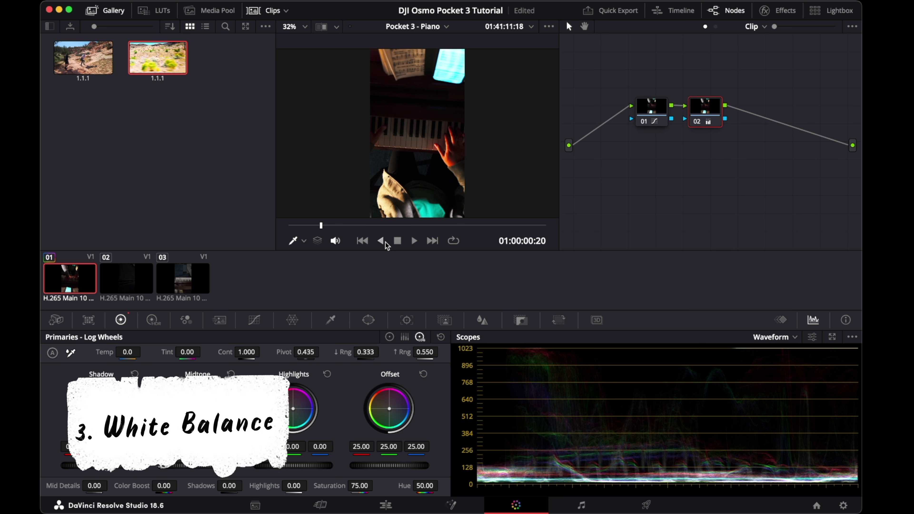
Add a third serial node for white balance and switch the scope to the vectorscope
key(alt+s)
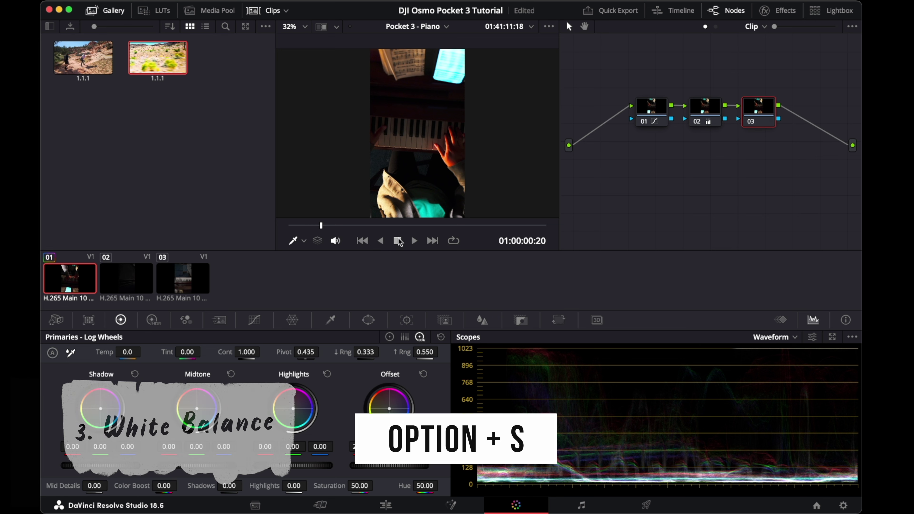
click(793, 345)
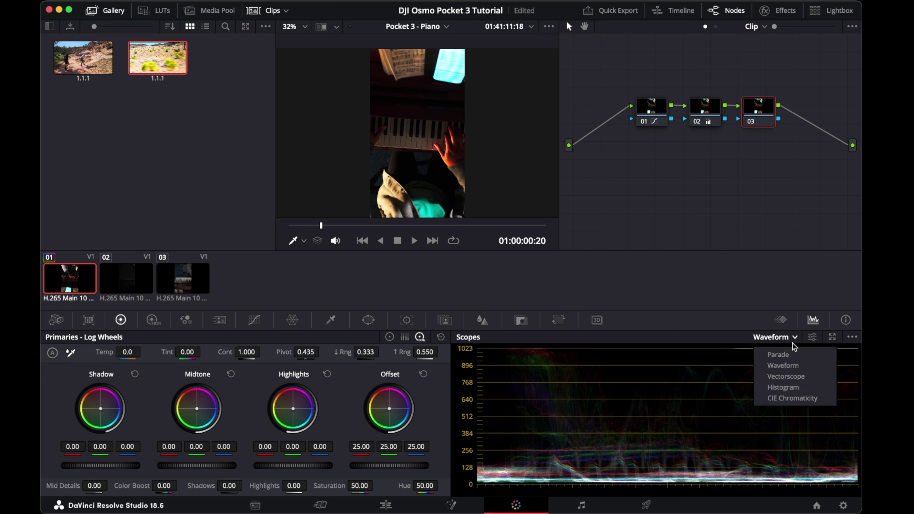
click(800, 376)
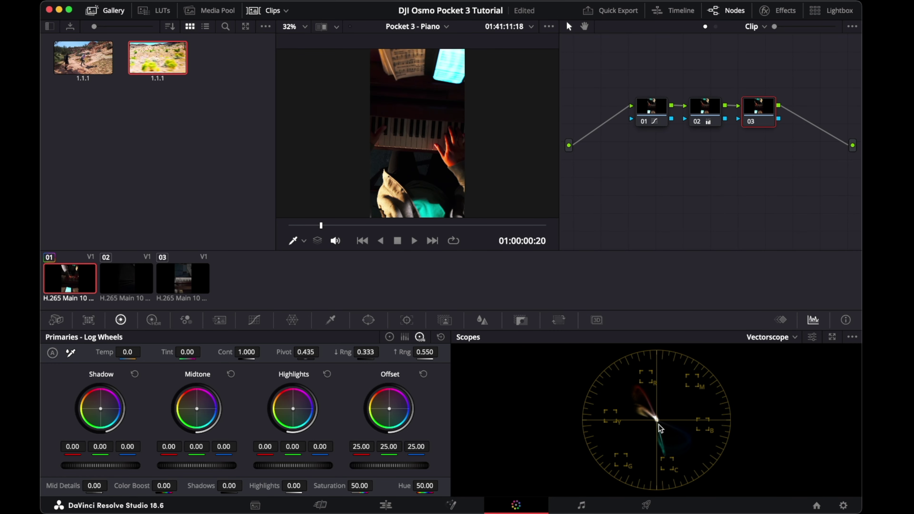